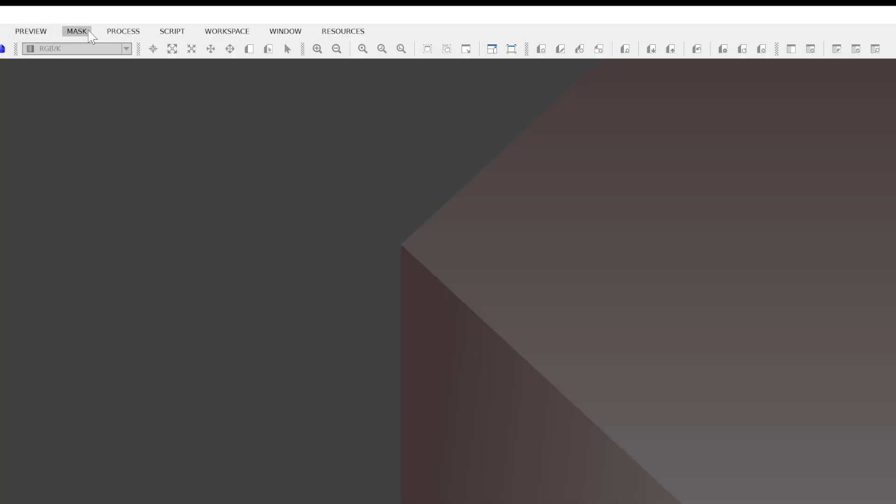
- Open SubframeSelector from Process > ImageInspection, which also brings up its Expressions window
{"action": "left_click", "coordinate": [121, 34]}
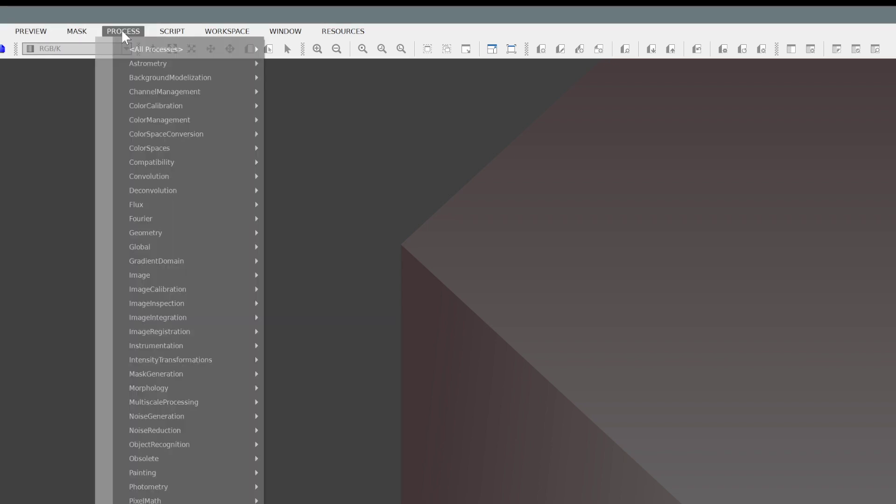
{"action": "mouse_move", "coordinate": [148, 96]}
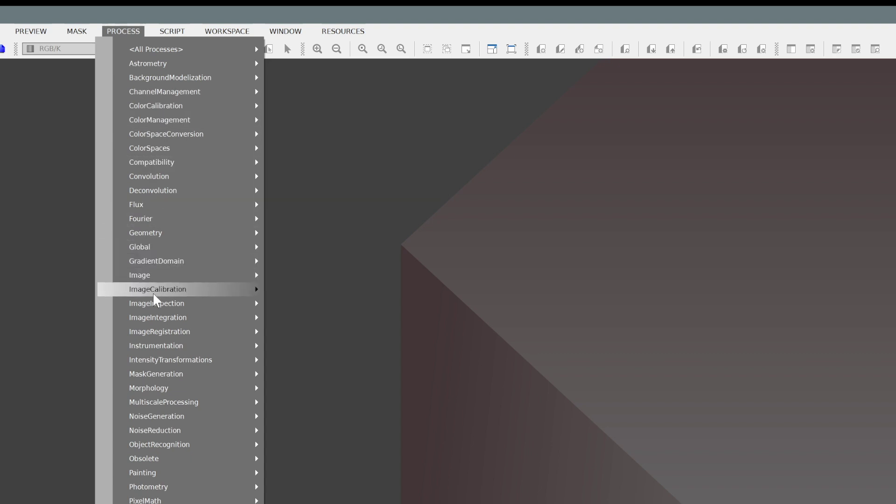
{"action": "mouse_move", "coordinate": [157, 308]}
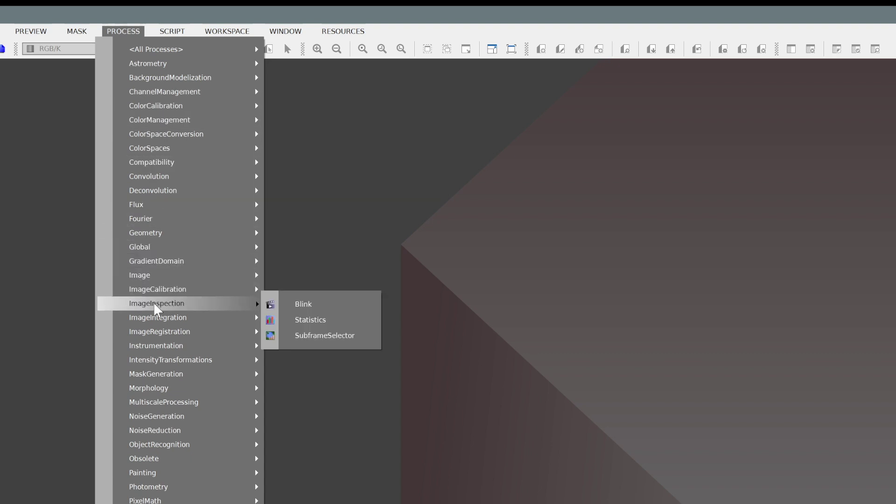
{"action": "left_click", "coordinate": [306, 336]}
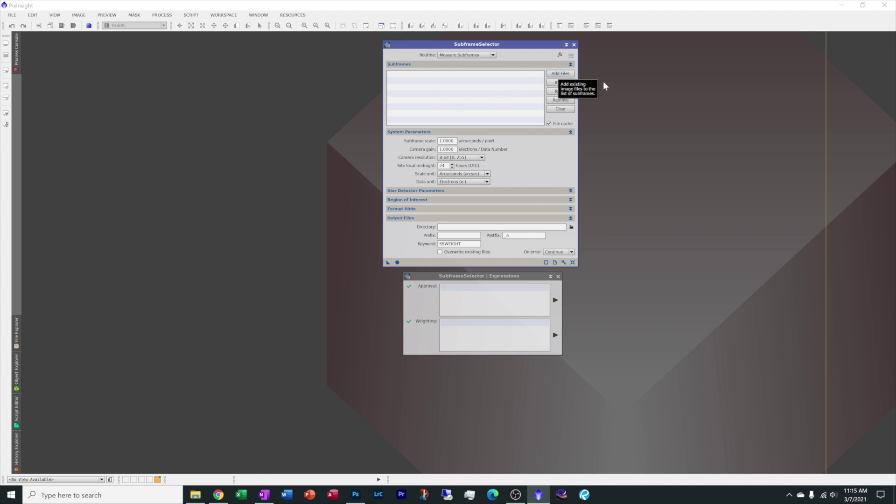
- Add the ten lagoon nebula .xisf files, 004139 onward, from E:'s Images Ready to Approve folder
{"action": "left_click", "coordinate": [561, 74]}
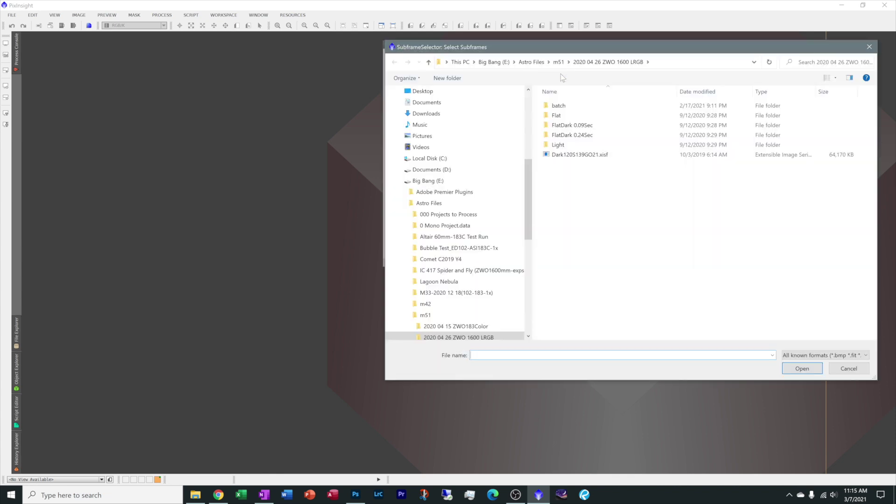
{"action": "left_click", "coordinate": [499, 62]}
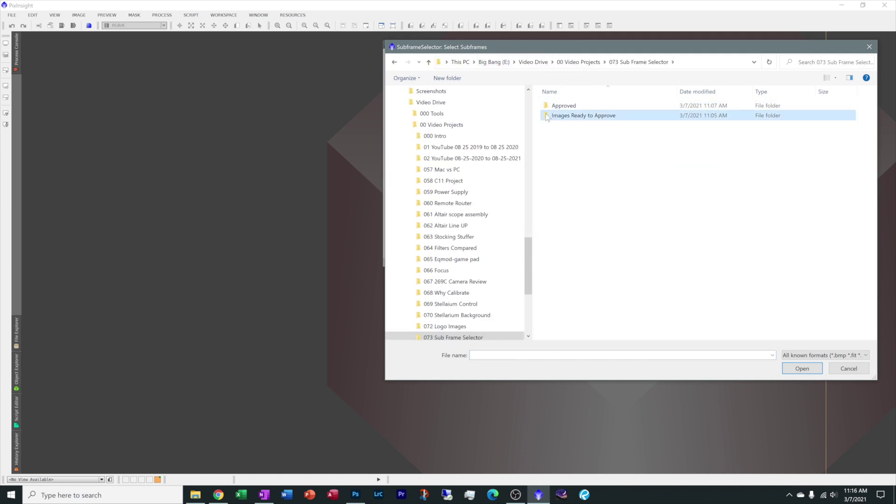
{"action": "double_click", "coordinate": [547, 116]}
{"action": "left_click", "coordinate": [547, 117]}
{"action": "left_click", "coordinate": [551, 106]}
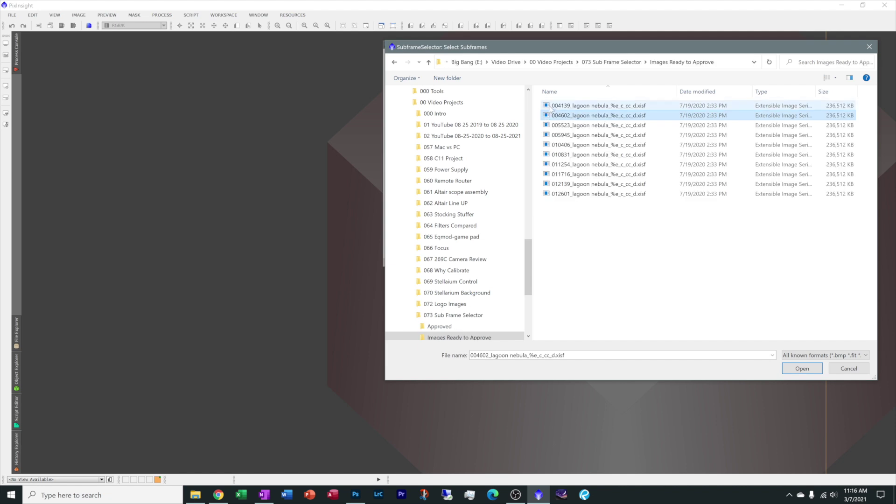
{"action": "left_click", "coordinate": [599, 195], "text": "shift"}
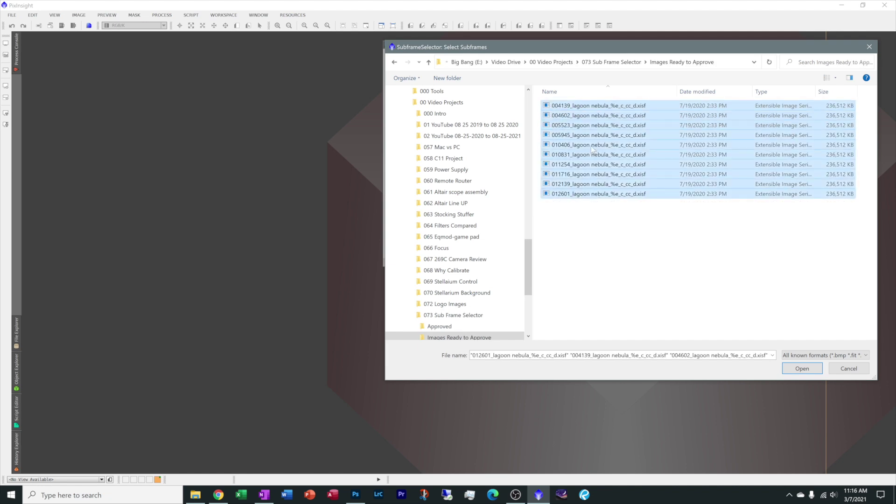
{"action": "left_click", "coordinate": [811, 371]}
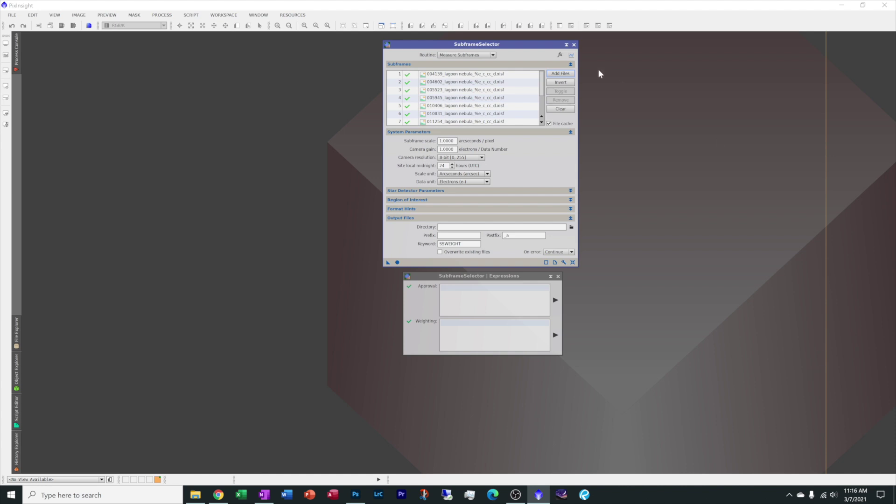
- Shift SubframeSelector to the right and bring up the astronomy.tools Field of View Calculator
{"action": "left_click_drag", "start_coordinate": [524, 44], "coordinate": [551, 50]}
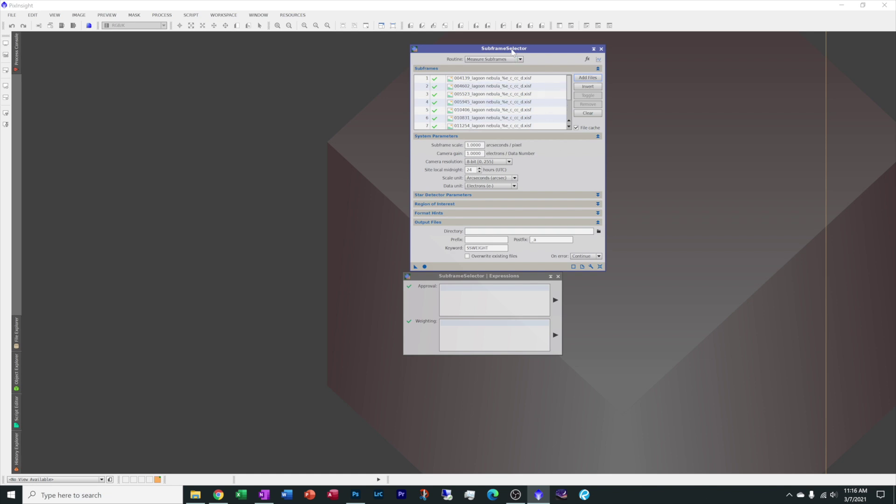
{"action": "left_click_drag", "start_coordinate": [519, 50], "coordinate": [735, 54]}
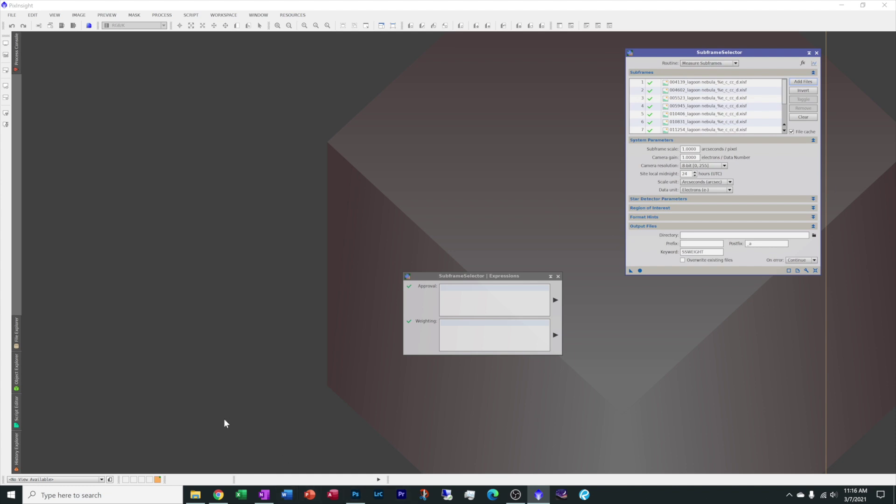
{"action": "mouse_move", "coordinate": [219, 496]}
{"action": "left_click", "coordinate": [229, 443]}
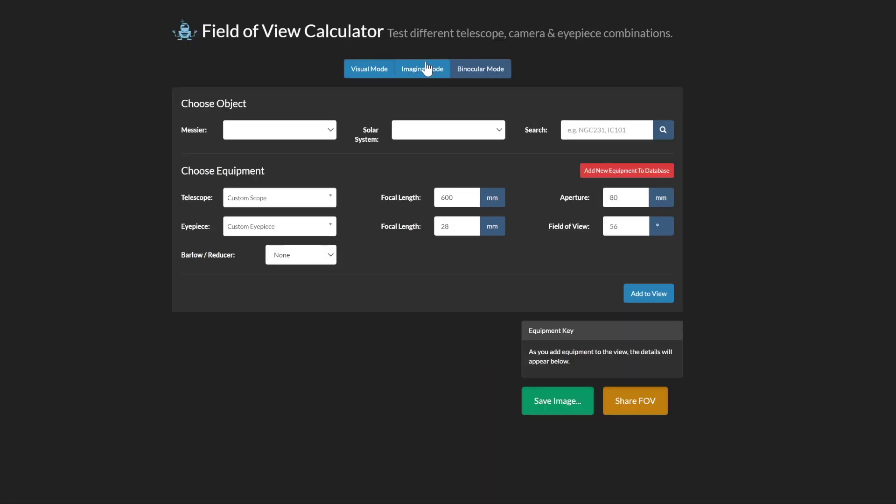
- Switch to Imaging Mode and select the Altair - Lightwave 80 ED telescope (500 mm, 80 mm aperture)
{"action": "left_click", "coordinate": [424, 67]}
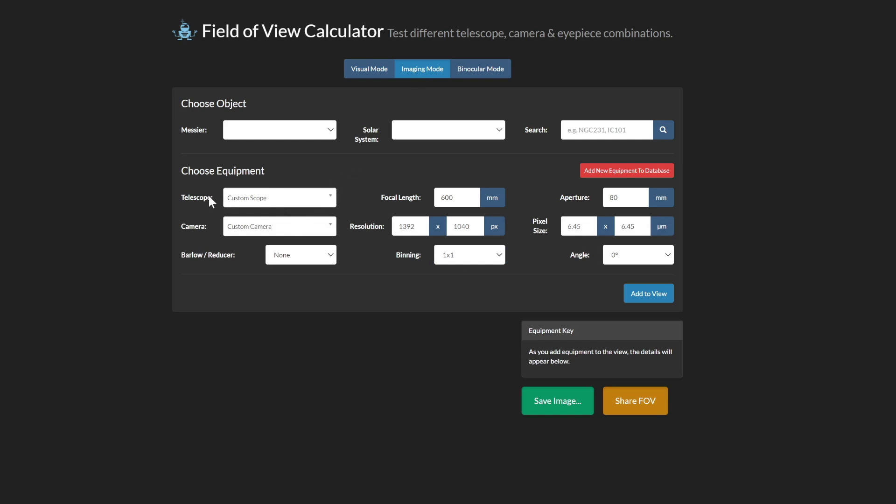
{"action": "left_click", "coordinate": [333, 201]}
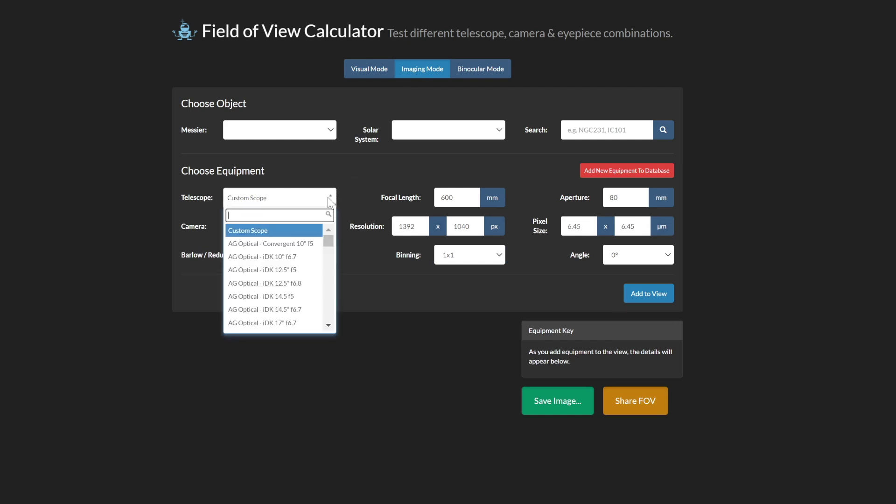
{"action": "scroll", "coordinate": [314, 282], "scroll_direction": "down", "scroll_amount": 3}
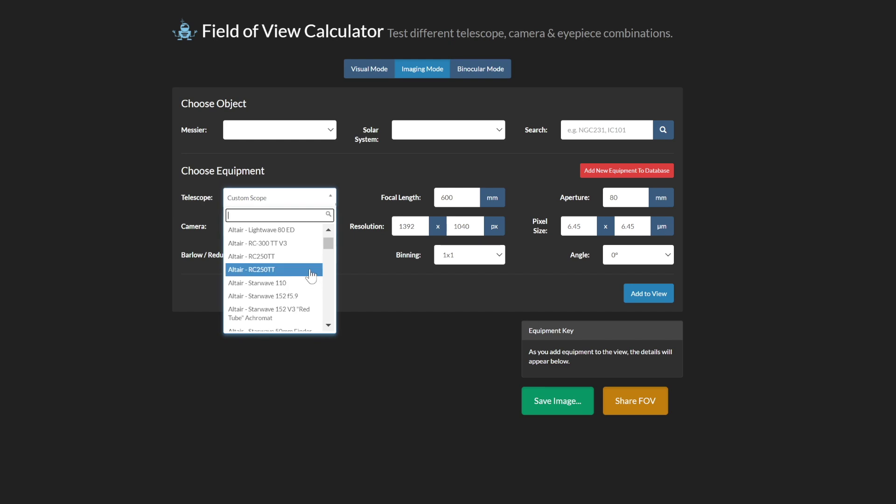
{"action": "scroll", "coordinate": [299, 290], "scroll_direction": "down", "scroll_amount": 2}
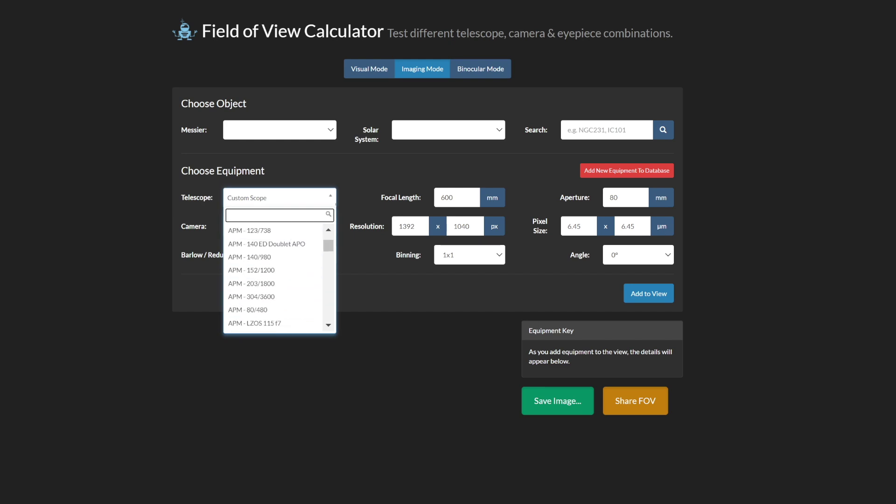
{"action": "type", "text": "altair"}
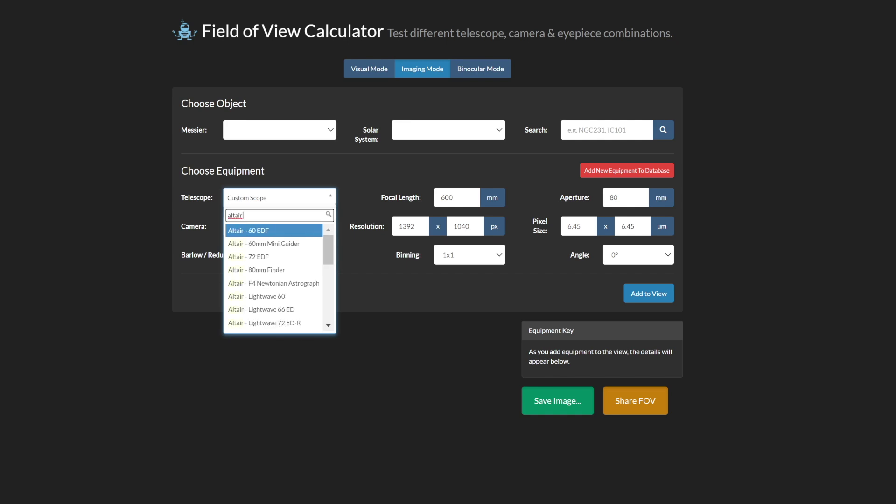
{"action": "left_click", "coordinate": [328, 325]}
{"action": "left_click", "coordinate": [328, 325]}
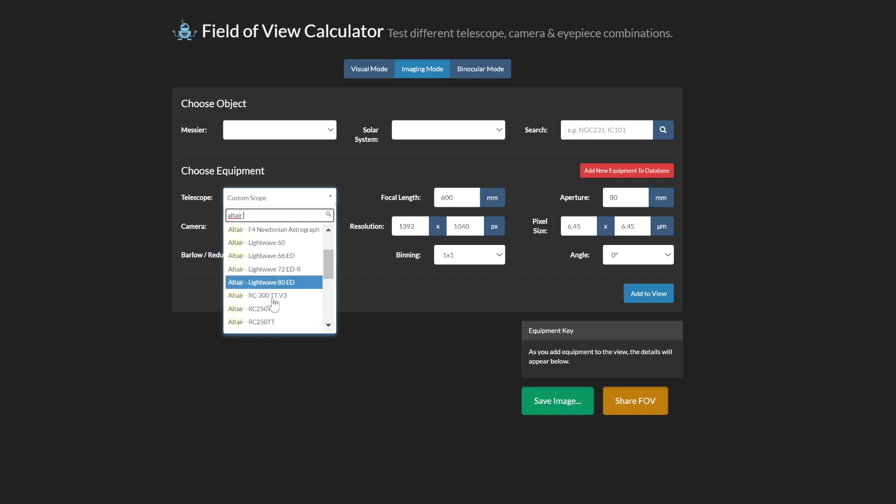
{"action": "left_click", "coordinate": [259, 282]}
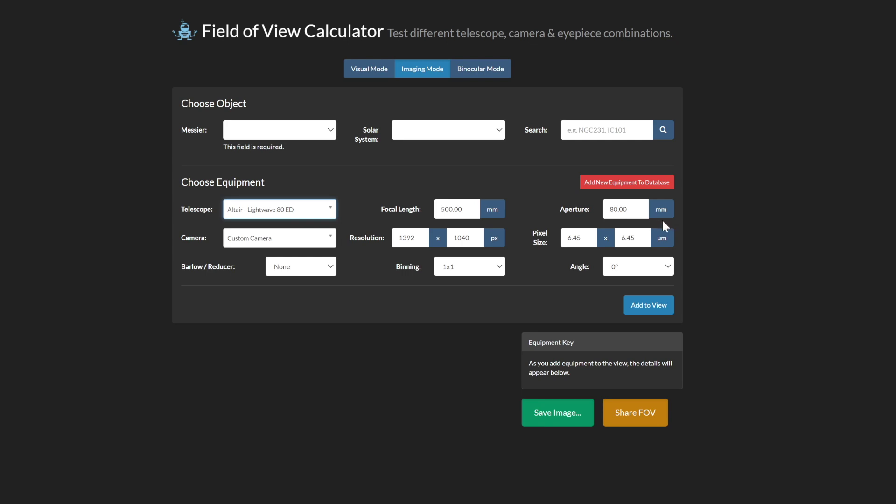
- Choose the ZWO - ASI183MM/MC/GT camera (2.40 µm pixels) with a 0.8x Reducer
{"action": "left_click", "coordinate": [299, 240]}
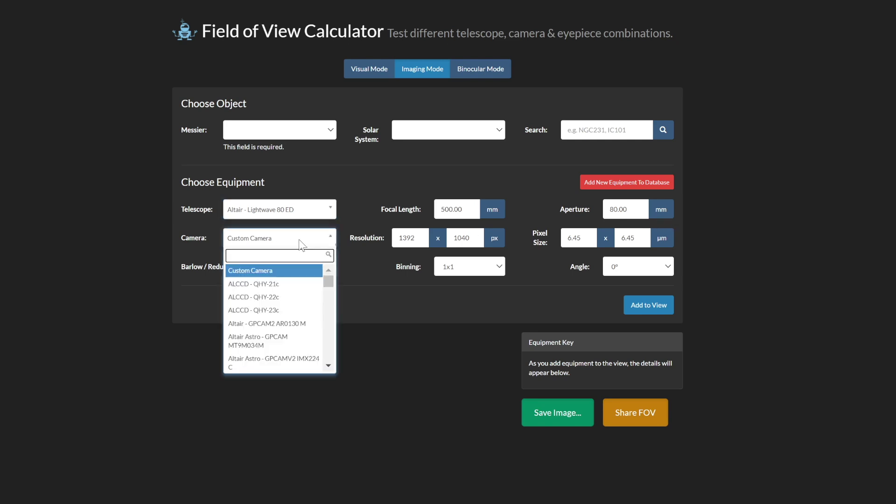
{"action": "type", "text": "zwo"}
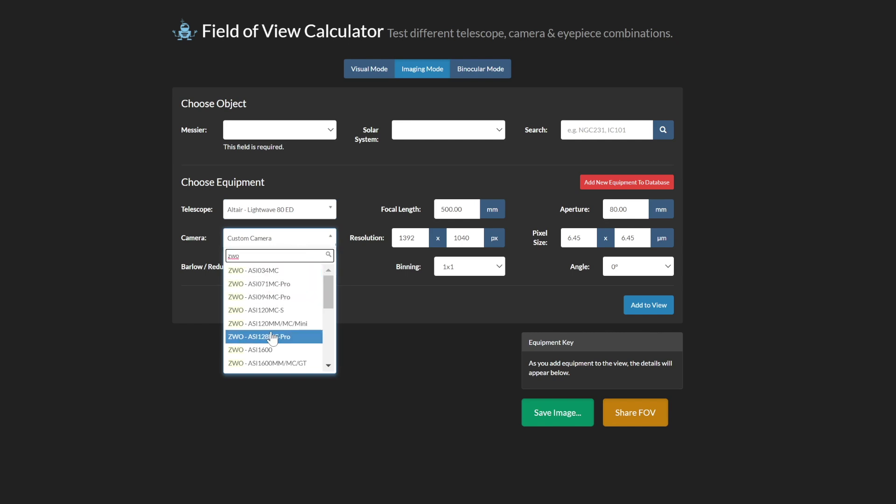
{"action": "scroll", "coordinate": [280, 361], "scroll_direction": "down", "scroll_amount": 3}
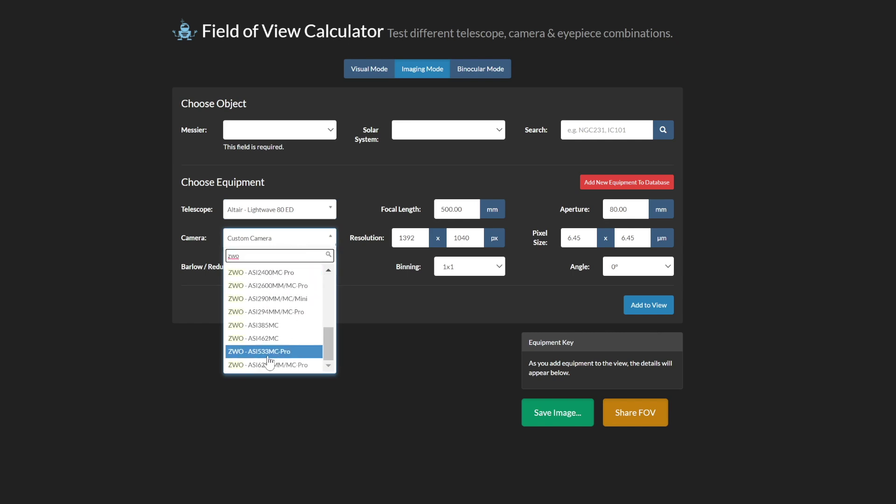
{"action": "scroll", "coordinate": [286, 348], "scroll_direction": "up", "scroll_amount": 5}
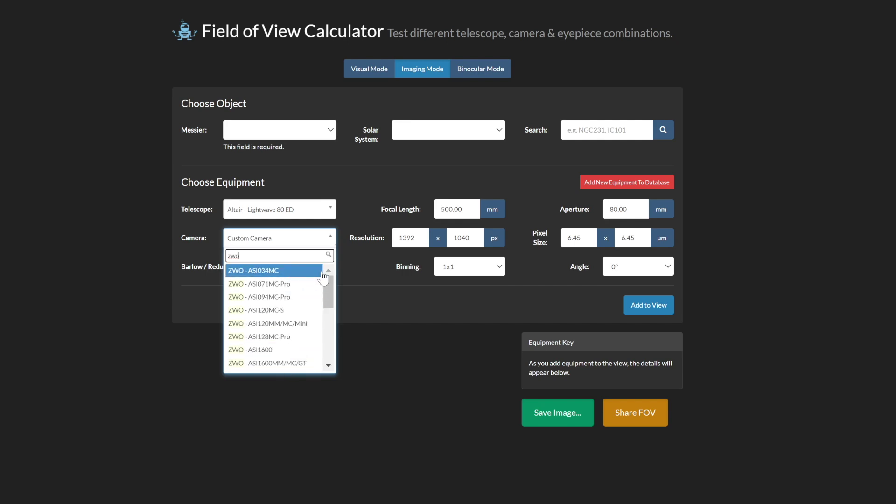
{"action": "scroll", "coordinate": [327, 365], "scroll_direction": "down", "scroll_amount": 2}
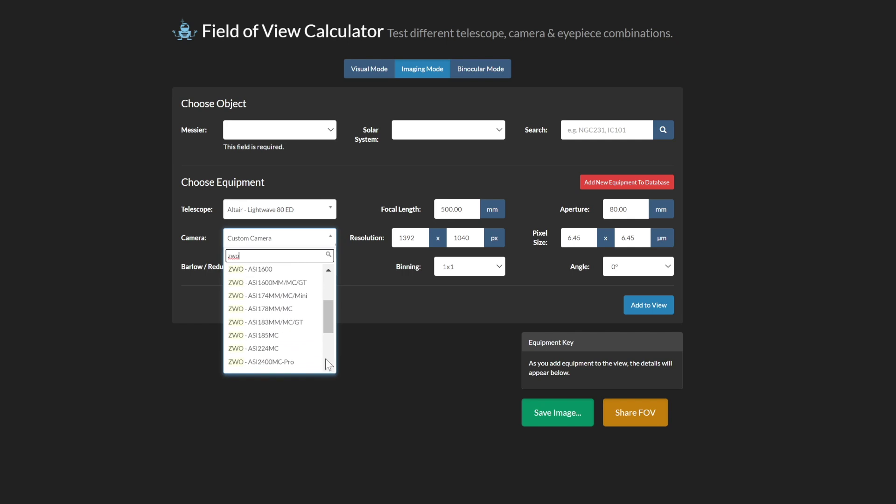
{"action": "left_click", "coordinate": [244, 323]}
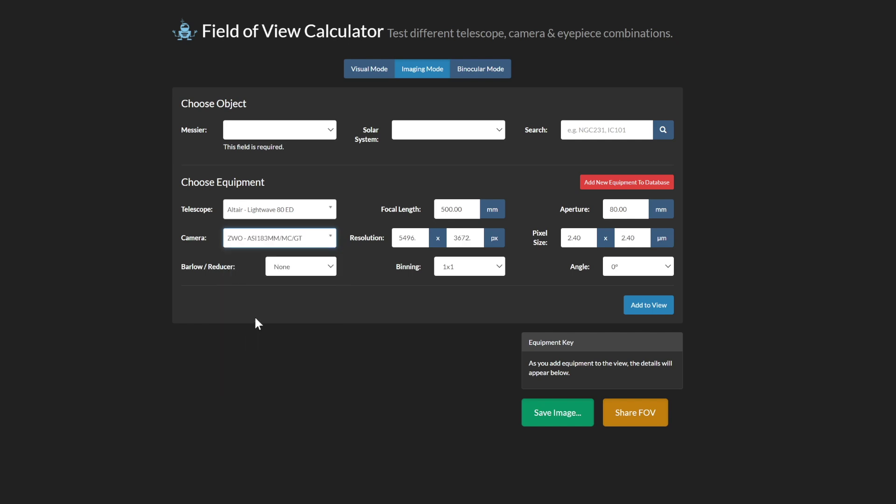
{"action": "left_click", "coordinate": [330, 268]}
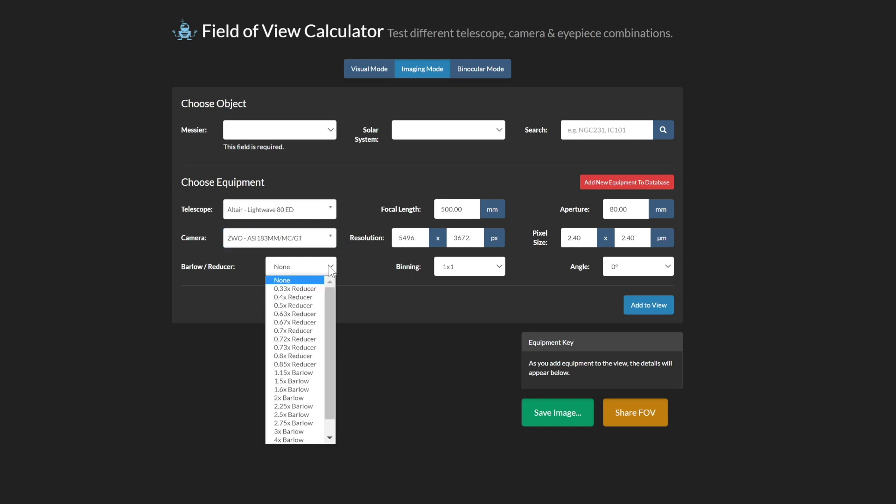
{"action": "left_click", "coordinate": [282, 356]}
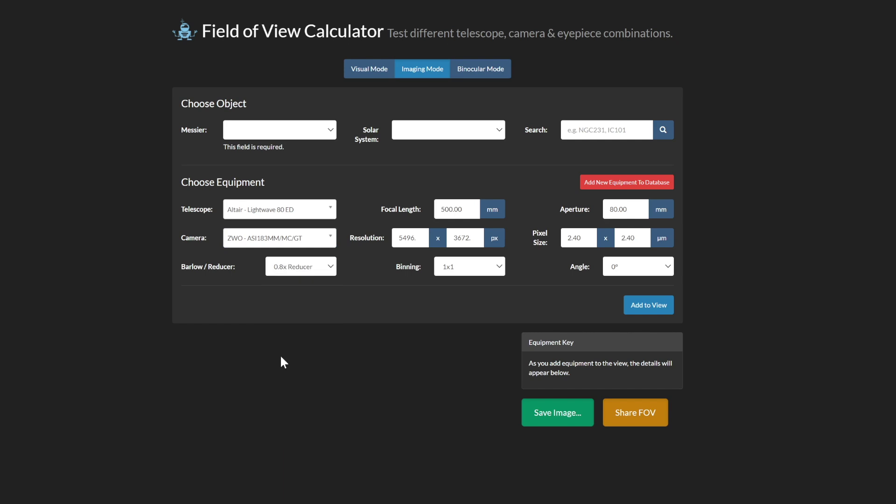
- Target M8 - Lagoon Nebula and overlay the 1.89° × 1.26° field on the star chart
{"action": "left_click", "coordinate": [330, 131]}
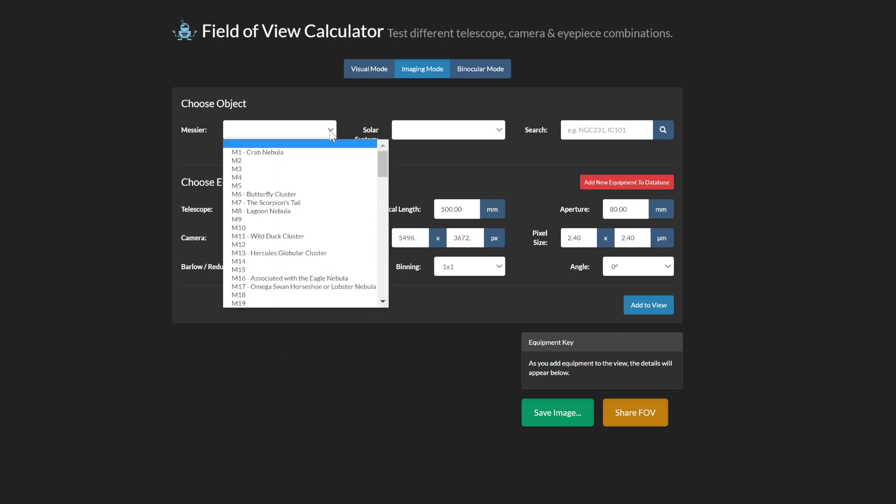
{"action": "scroll", "coordinate": [285, 245], "scroll_direction": "down", "scroll_amount": 1}
{"action": "scroll", "coordinate": [286, 246], "scroll_direction": "down", "scroll_amount": 2}
{"action": "scroll", "coordinate": [286, 243], "scroll_direction": "up", "scroll_amount": 3}
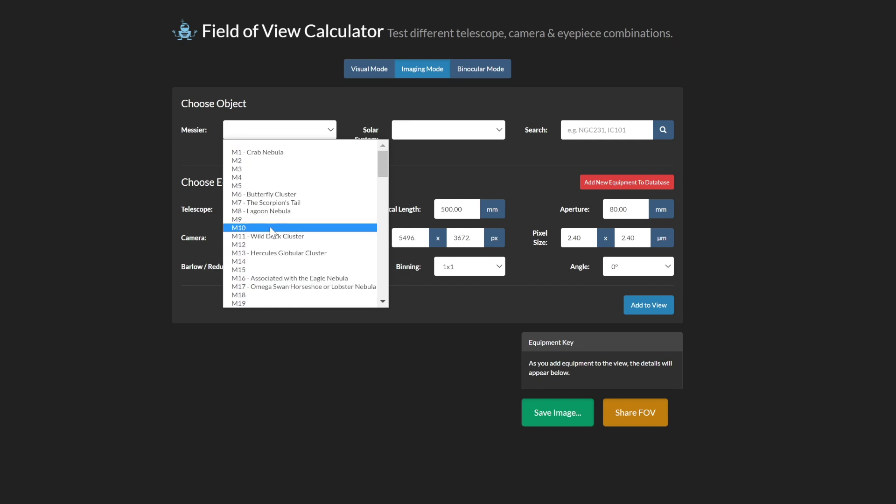
{"action": "left_click", "coordinate": [276, 212]}
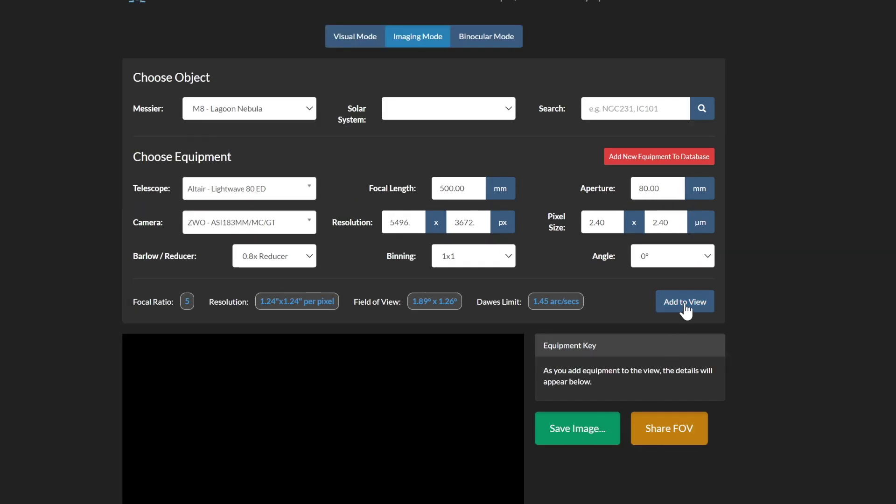
{"action": "left_click", "coordinate": [684, 302]}
{"action": "scroll", "coordinate": [685, 303], "scroll_direction": "down", "scroll_amount": 7}
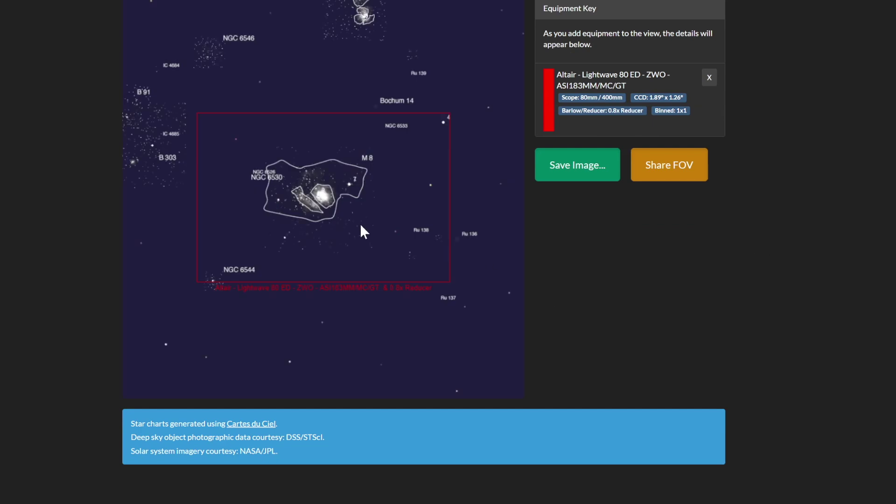
{"action": "scroll", "coordinate": [364, 232], "scroll_direction": "up", "scroll_amount": 5}
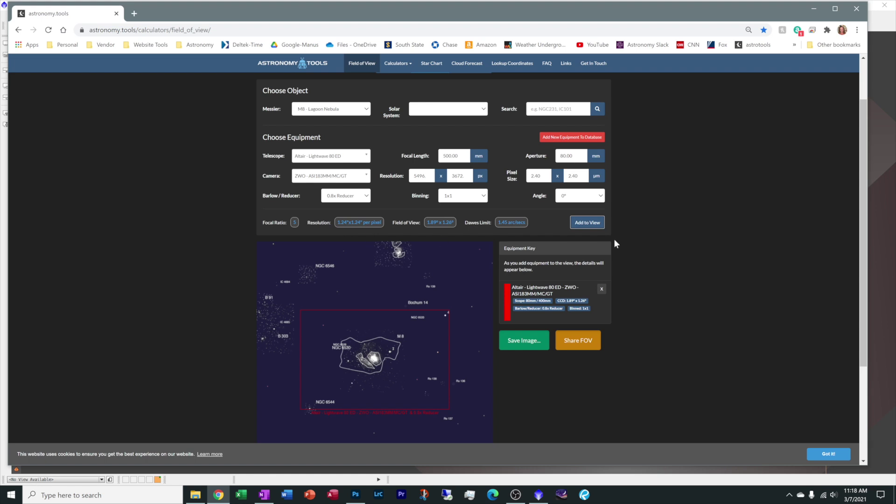
- Center SubframeSelector, then set subframe scale to 1.24 and camera resolution to 16-bit [0, 65535]
{"action": "left_click", "coordinate": [539, 496]}
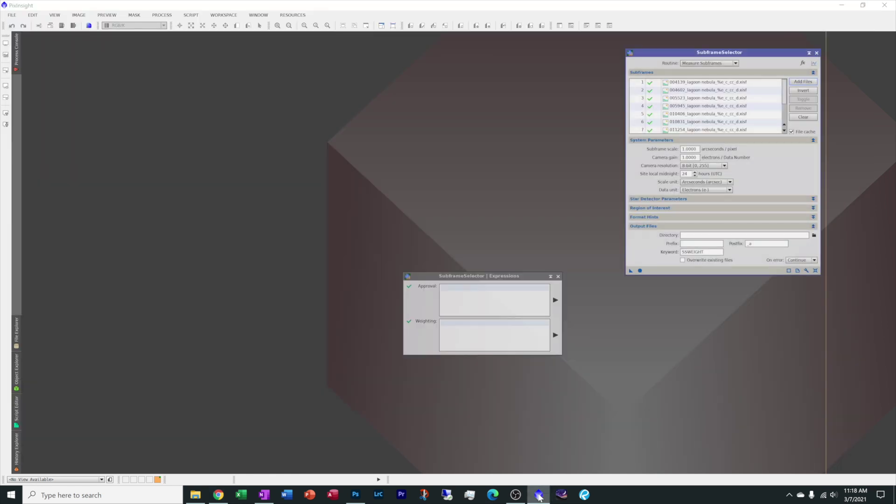
{"action": "left_click_drag", "start_coordinate": [733, 55], "coordinate": [491, 51]}
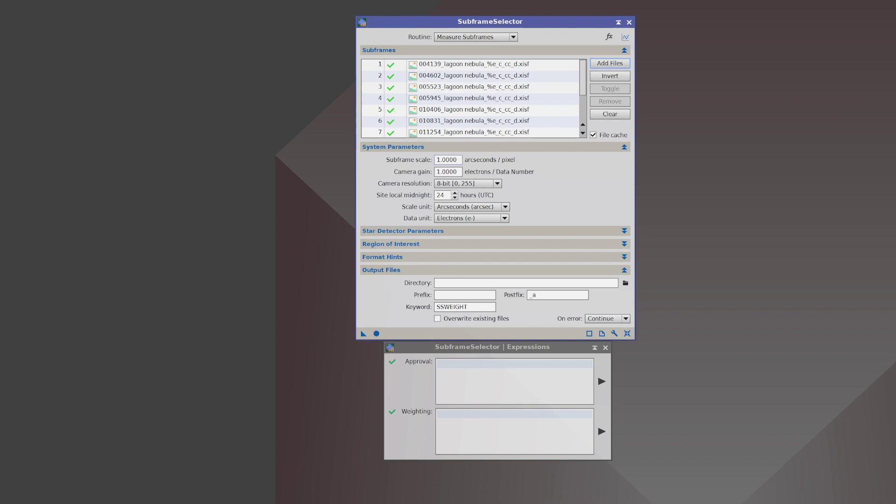
{"action": "double_click", "coordinate": [447, 160]}
{"action": "type", "text": "1.24"}
{"action": "left_click", "coordinate": [484, 185]}
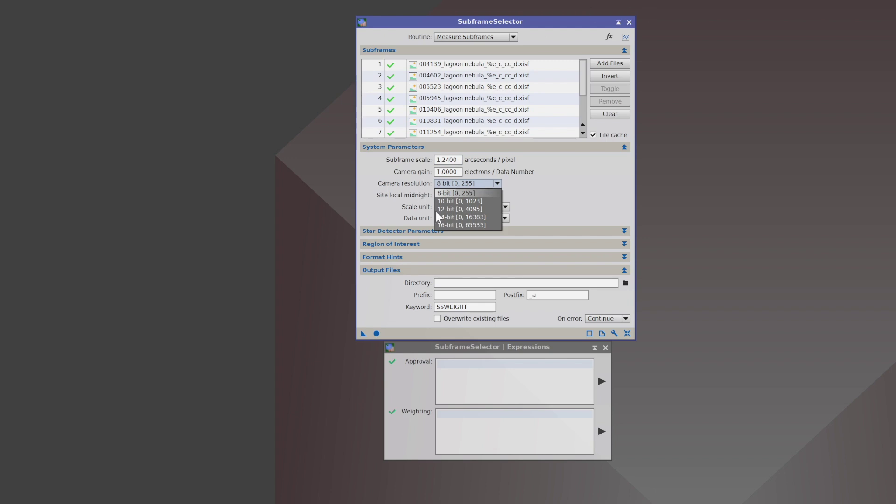
{"action": "left_click", "coordinate": [452, 225]}
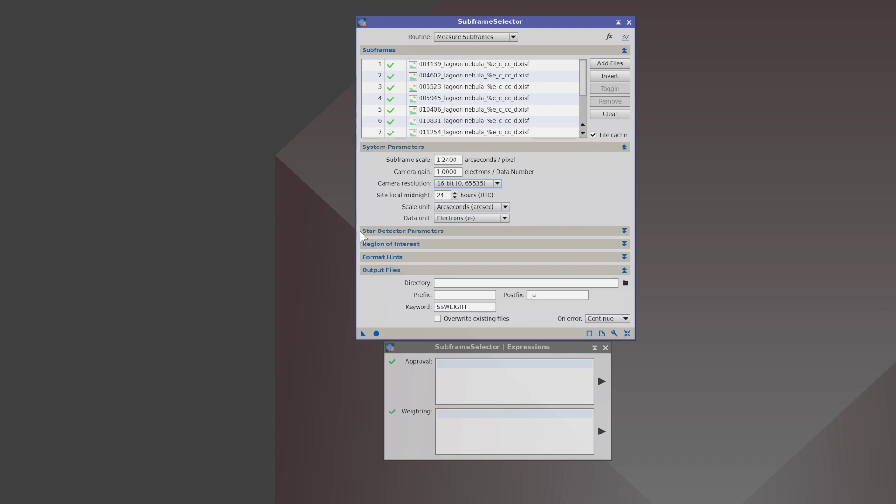
- Expand the Output Files section and bring up the output Directory chooser
{"action": "left_click", "coordinate": [373, 231]}
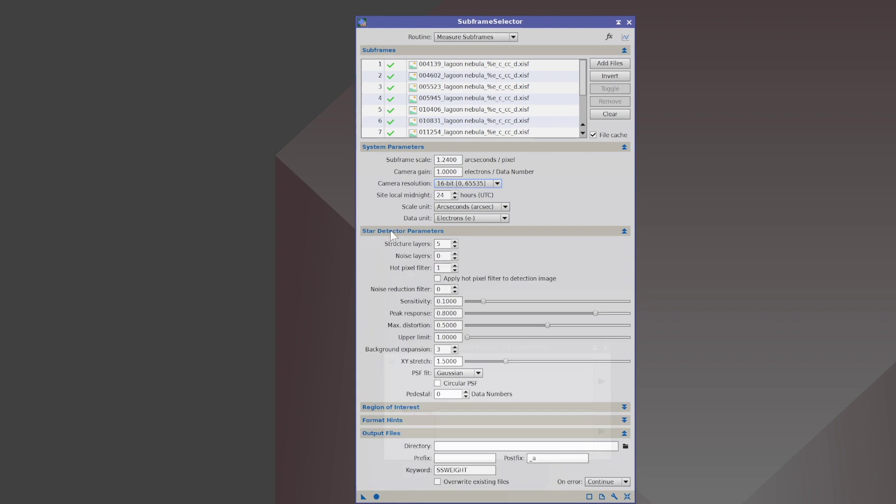
{"action": "left_click", "coordinate": [391, 232]}
{"action": "left_click", "coordinate": [386, 245]}
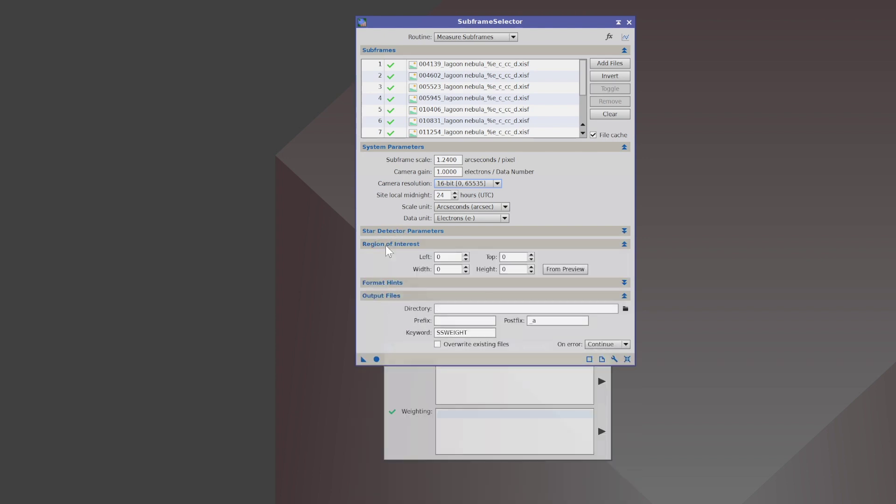
{"action": "left_click", "coordinate": [388, 244]}
{"action": "left_click", "coordinate": [401, 257]}
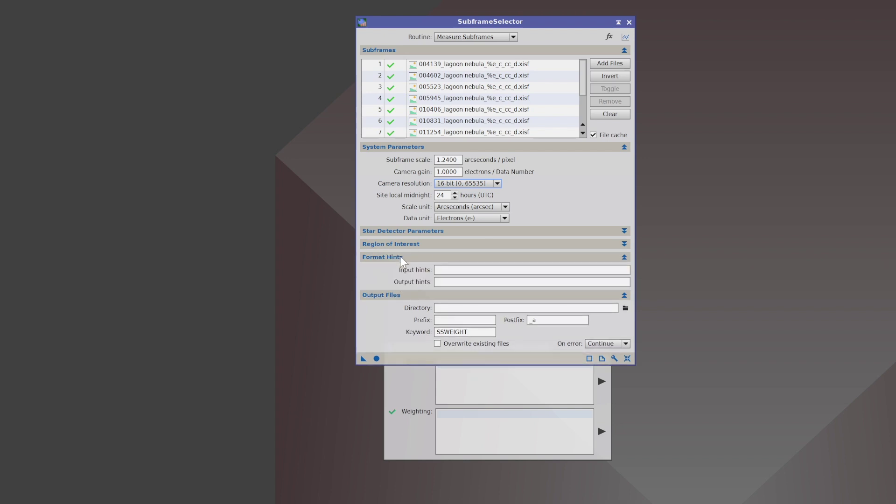
{"action": "left_click", "coordinate": [402, 257]}
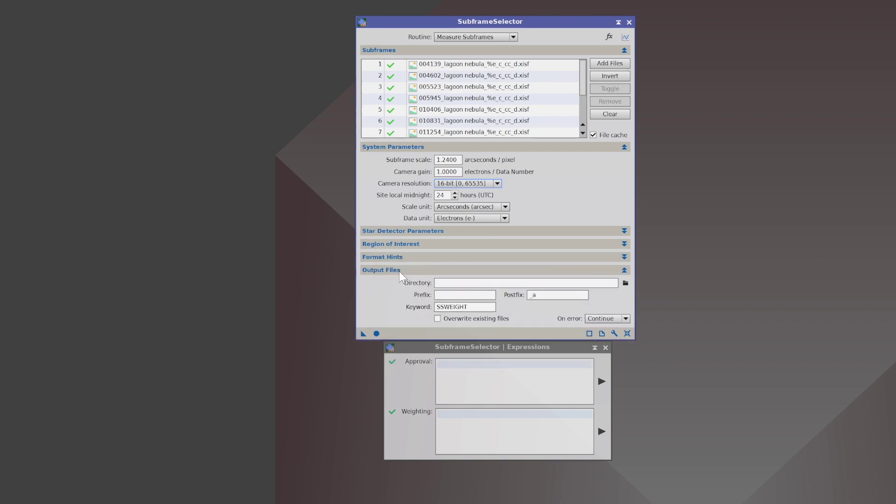
{"action": "left_click", "coordinate": [401, 271]}
{"action": "left_click", "coordinate": [401, 271]}
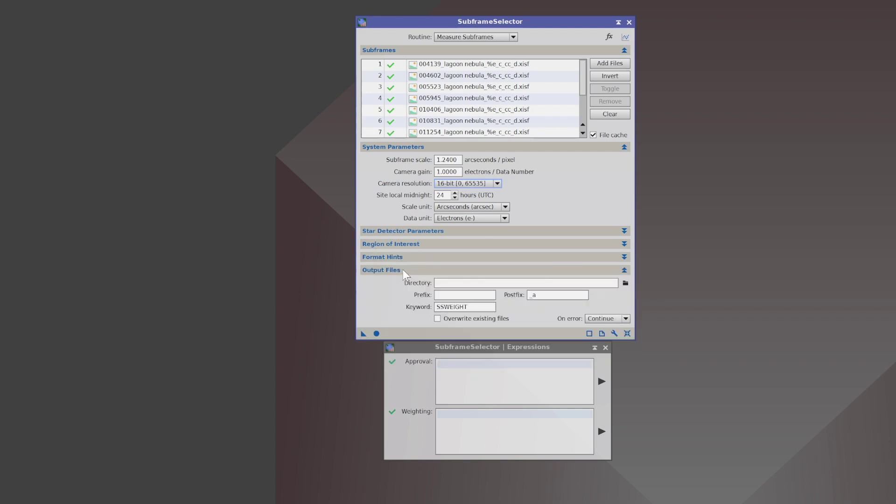
{"action": "left_click", "coordinate": [625, 282]}
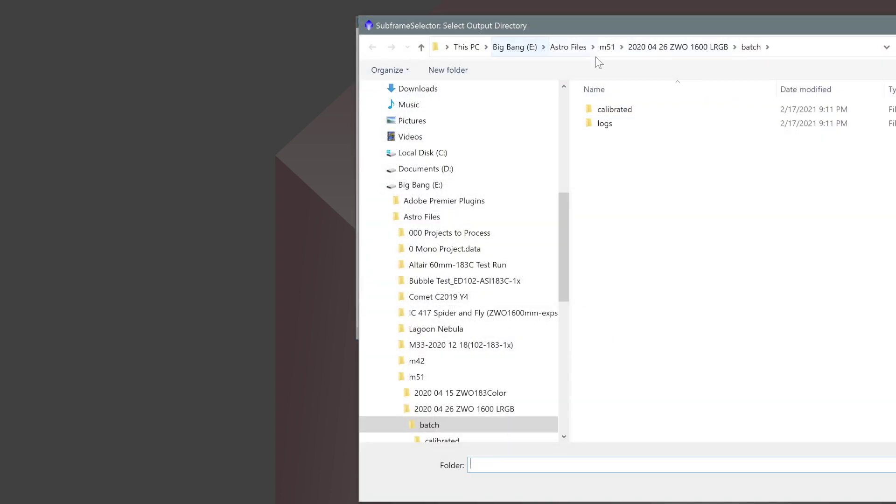
- Choose E:\Video Drive\00 Video Projects\073 Sub Frame Selector\Approved as the output directory
{"action": "left_click", "coordinate": [527, 49]}
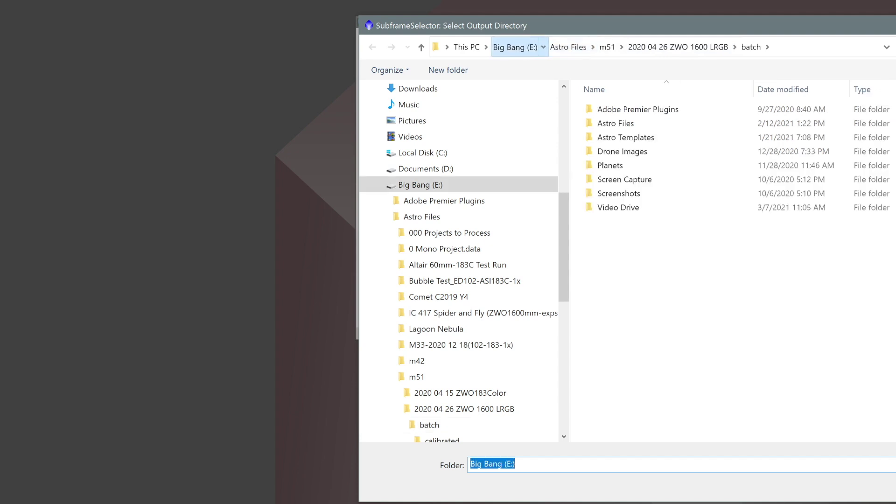
{"action": "left_click", "coordinate": [616, 209]}
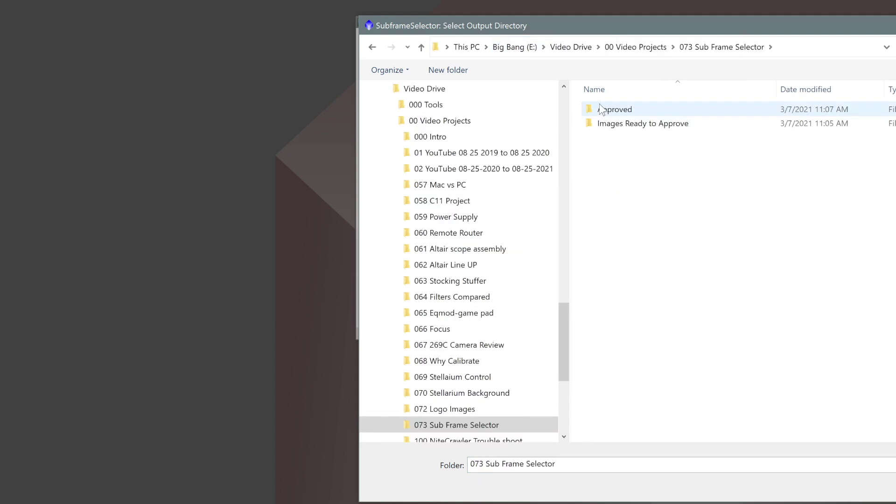
{"action": "left_click", "coordinate": [607, 109]}
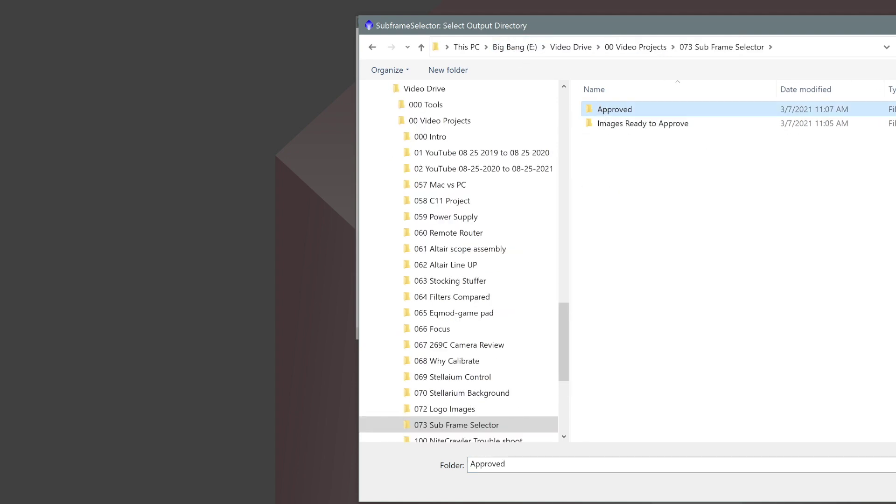
{"action": "key", "text": "Return"}
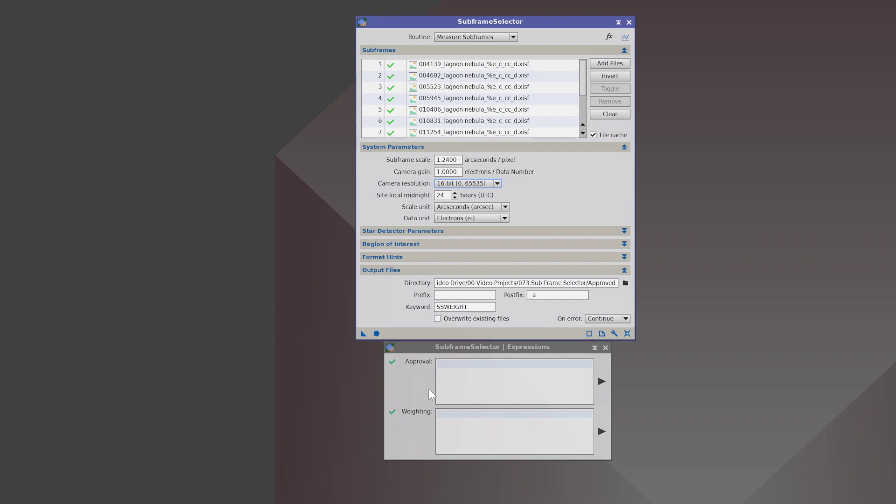
- Paste 'FWHM < 6 && Eccentricity <= 0.6' as the Approval expression and type SNRWeight for Weighting
{"action": "left_click", "coordinate": [441, 392]}
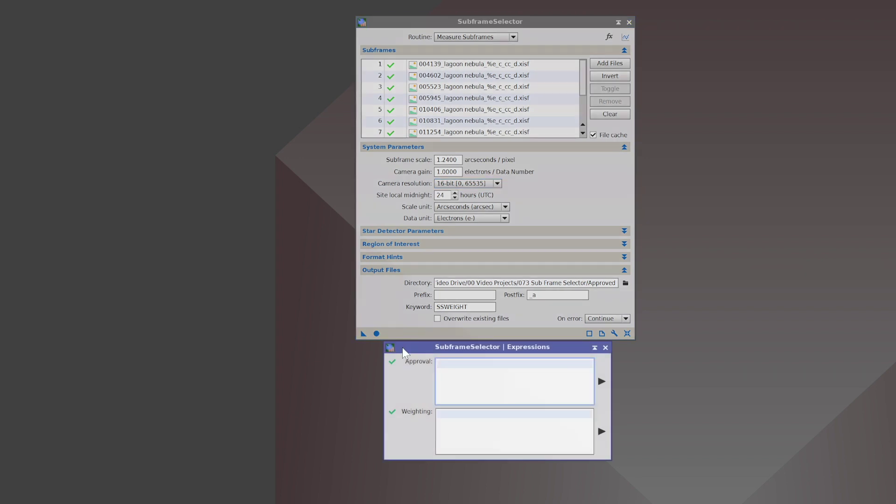
{"action": "mouse_move", "coordinate": [558, 358]}
{"action": "left_mouse_down"}
{"action": "mouse_move", "coordinate": [537, 357]}
{"action": "mouse_move", "coordinate": [555, 363]}
{"action": "left_mouse_up"}
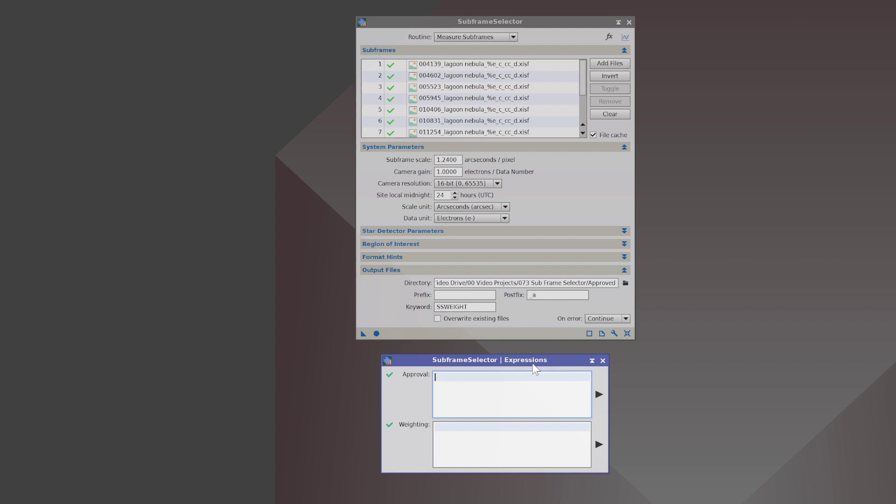
{"action": "mouse_move", "coordinate": [523, 386]}
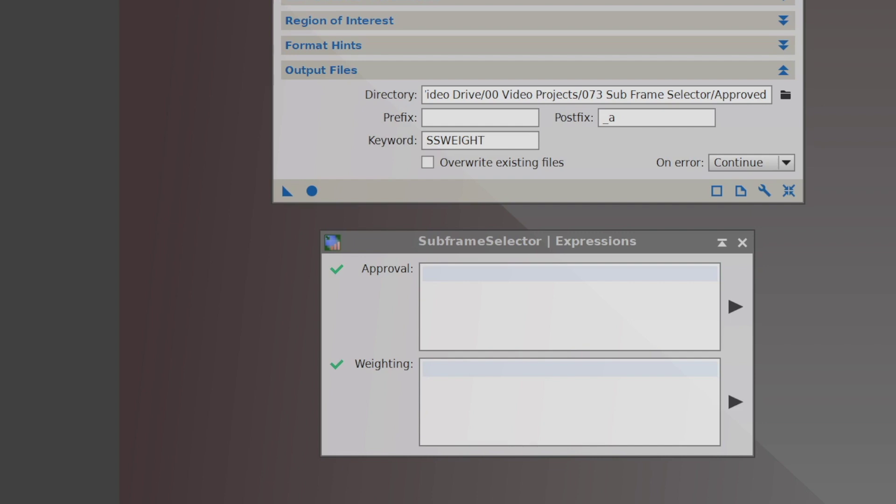
{"action": "left_click", "coordinate": [423, 274]}
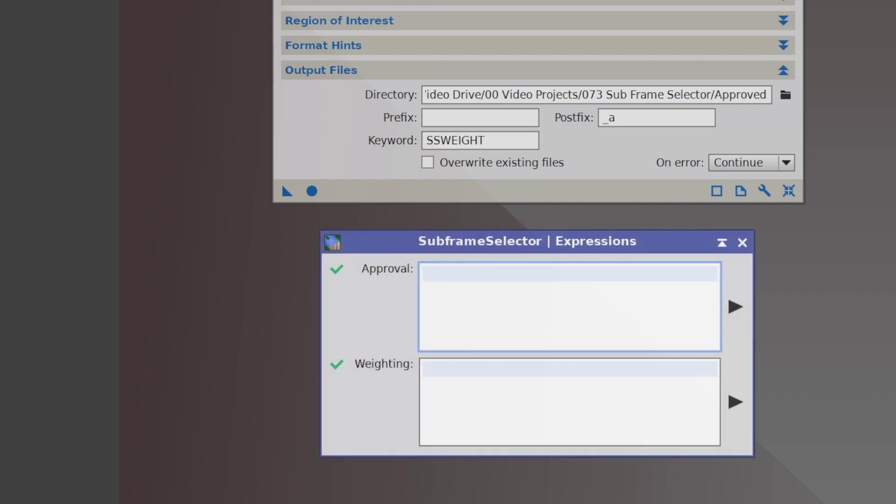
{"action": "type", "text": "FWHM < 6 && Eccentricity <= 0.6"}
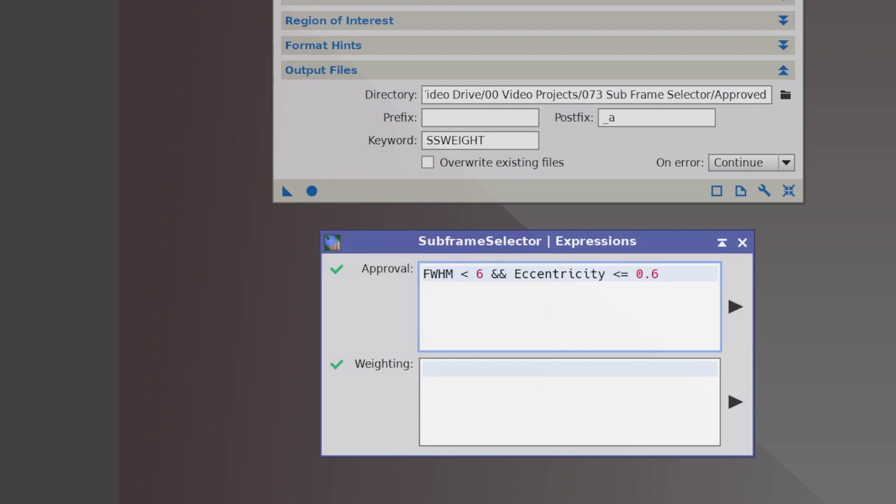
{"action": "left_click", "coordinate": [424, 368]}
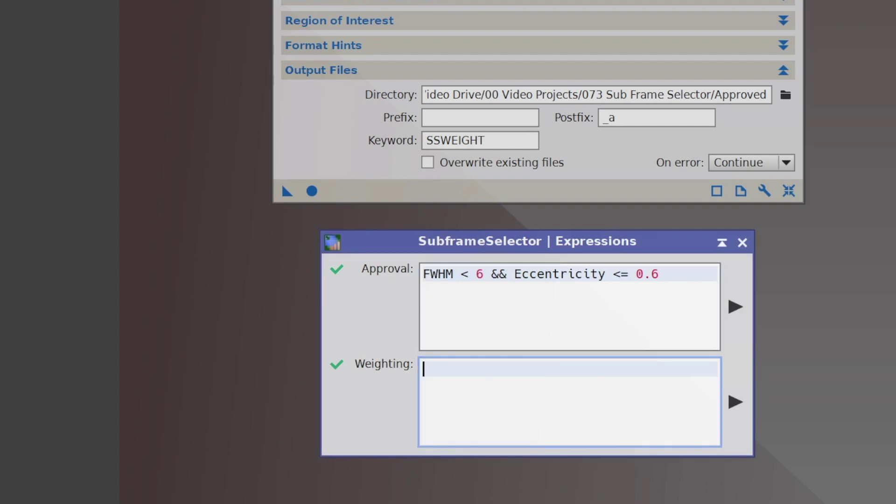
{"action": "type", "text": "SNR"}
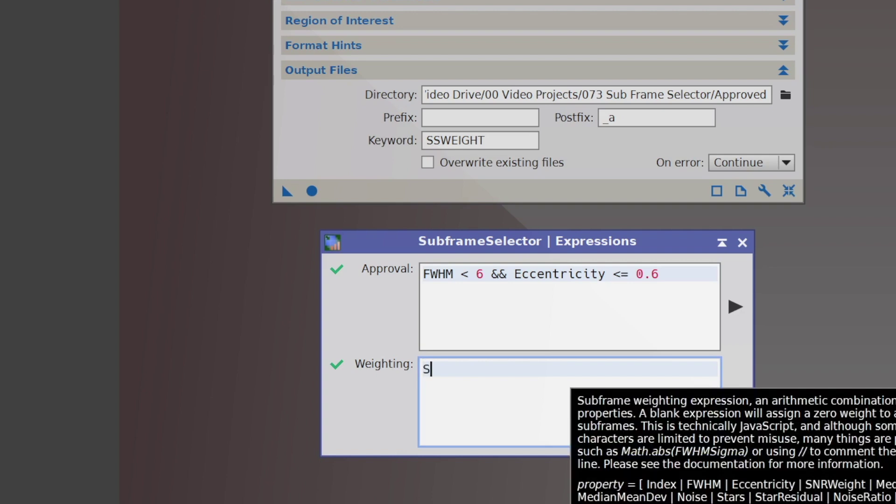
{"action": "type", "text": "Weight"}
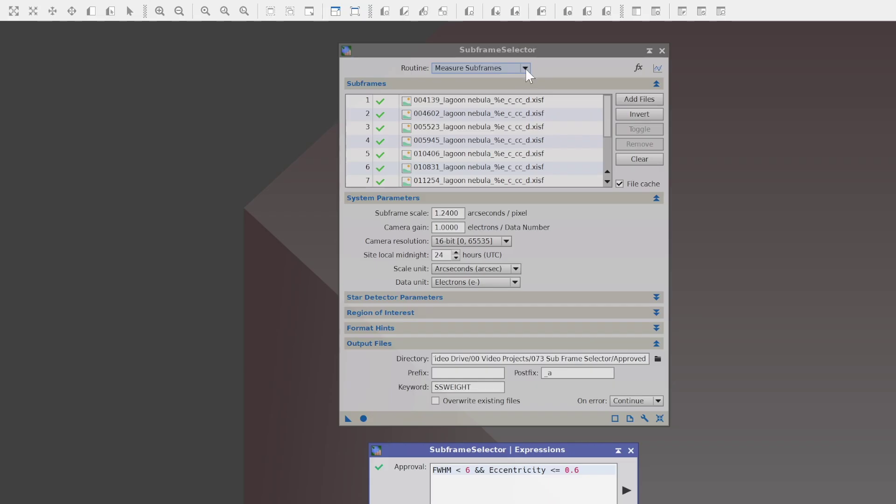
- Keep the routine on Measure Subframes and apply it globally to all ten subframes
{"action": "left_click", "coordinate": [524, 69]}
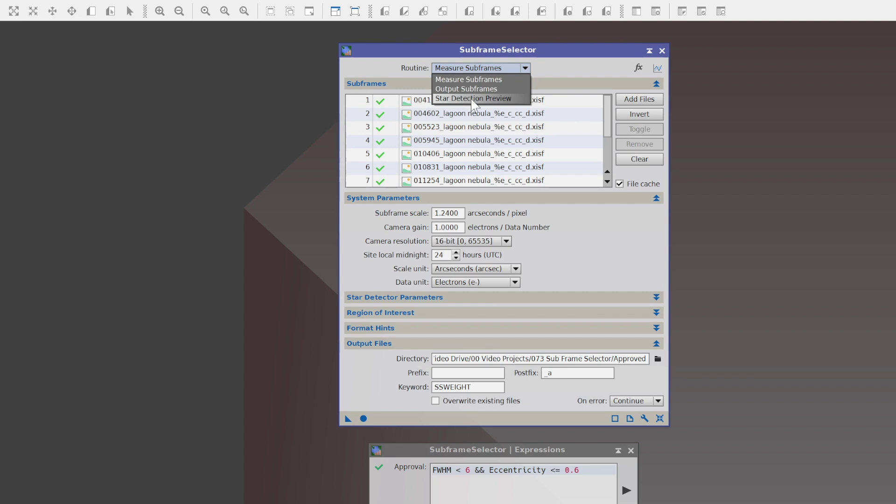
{"action": "left_click", "coordinate": [495, 80]}
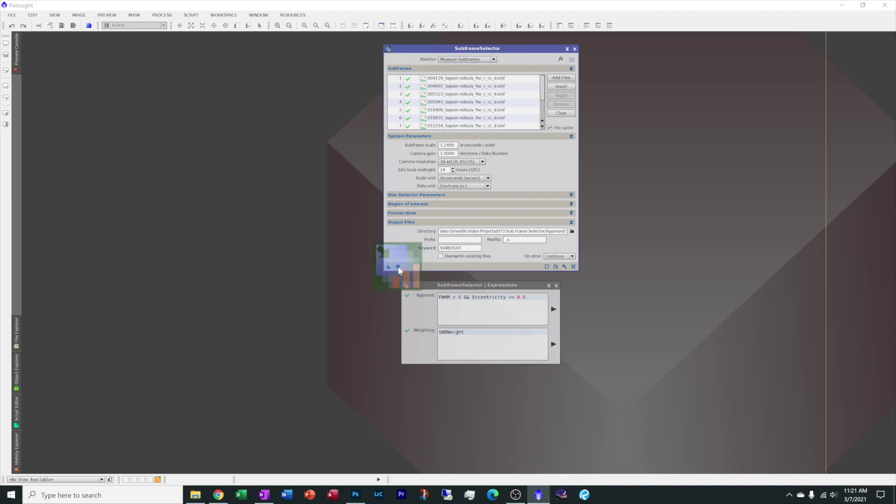
{"action": "left_click", "coordinate": [397, 267]}
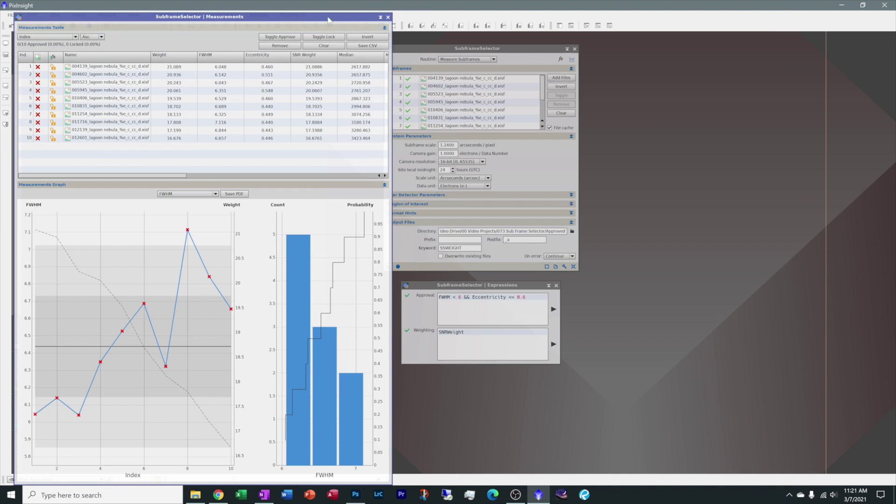
- Reposition and resize the Measurements window to view its table alongside the expressions
{"action": "left_click_drag", "start_coordinate": [317, 18], "coordinate": [361, 19]}
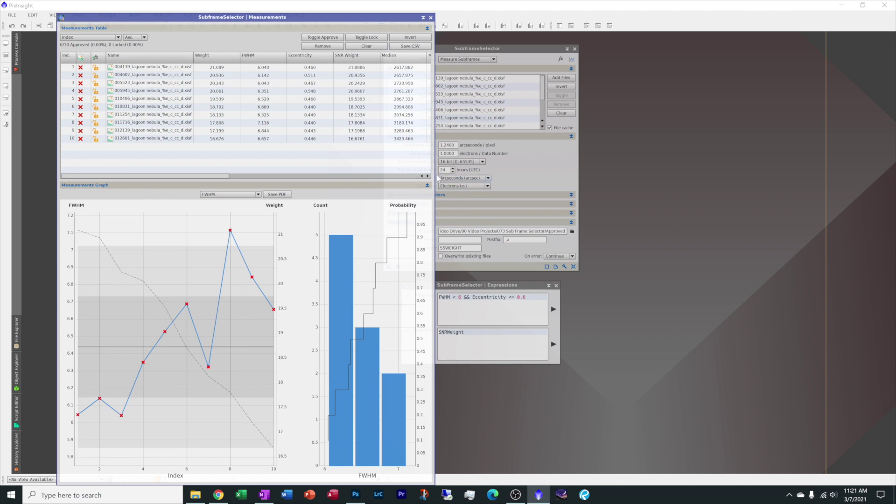
{"action": "left_click_drag", "start_coordinate": [433, 177], "coordinate": [632, 184]}
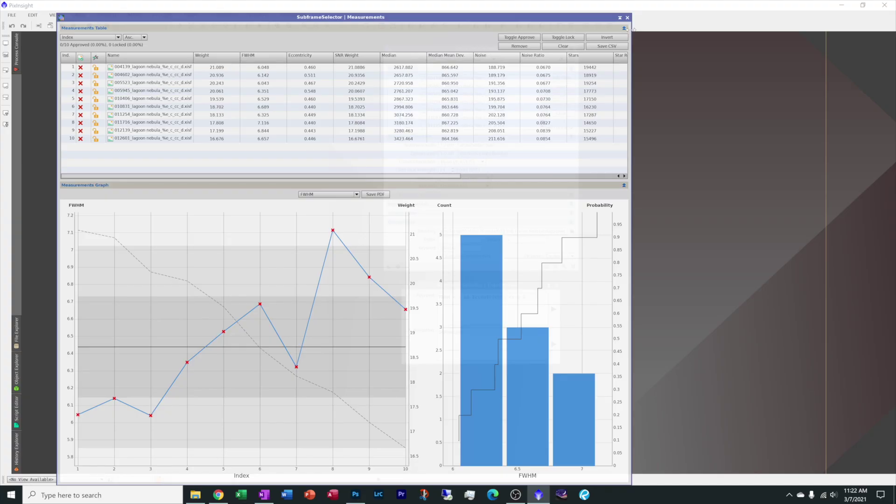
{"action": "left_click_drag", "start_coordinate": [633, 28], "coordinate": [357, 29]}
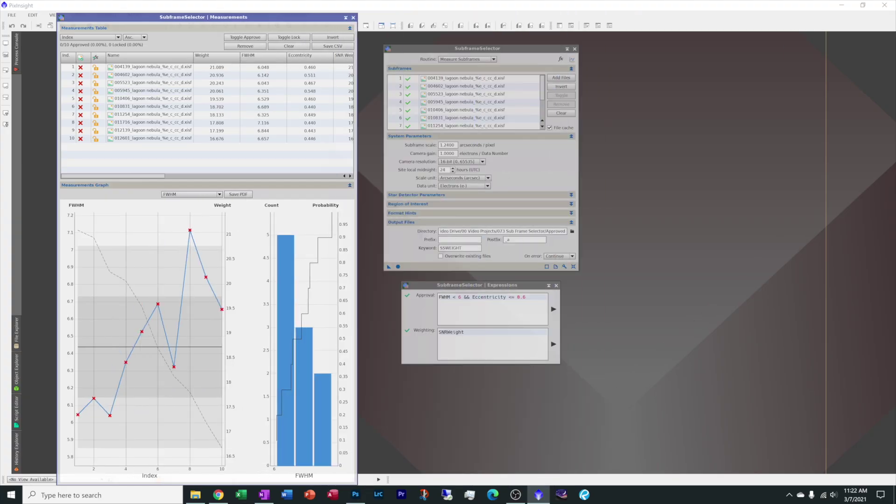
- Change the approval FWHM limit from 6 to 7 and re-evaluate, approving 9 of 10 subframes
{"action": "left_click", "coordinate": [461, 296]}
{"action": "key", "text": "BackSpace"}
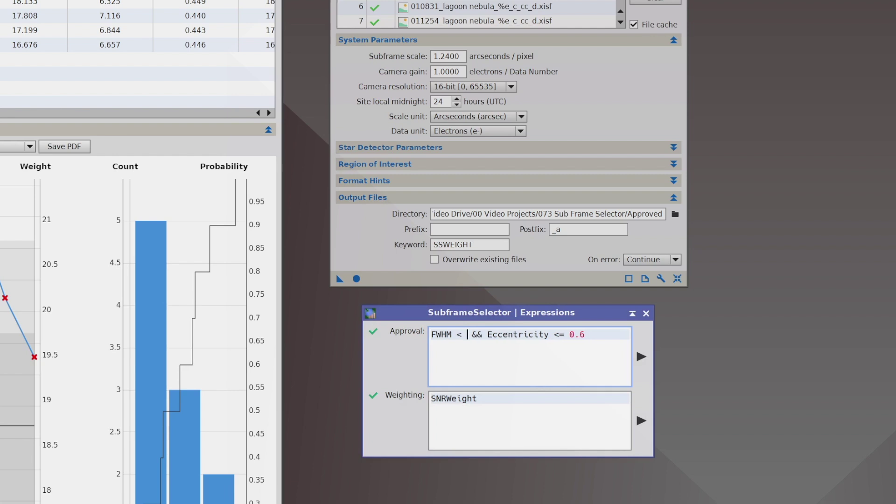
{"action": "type", "text": "7"}
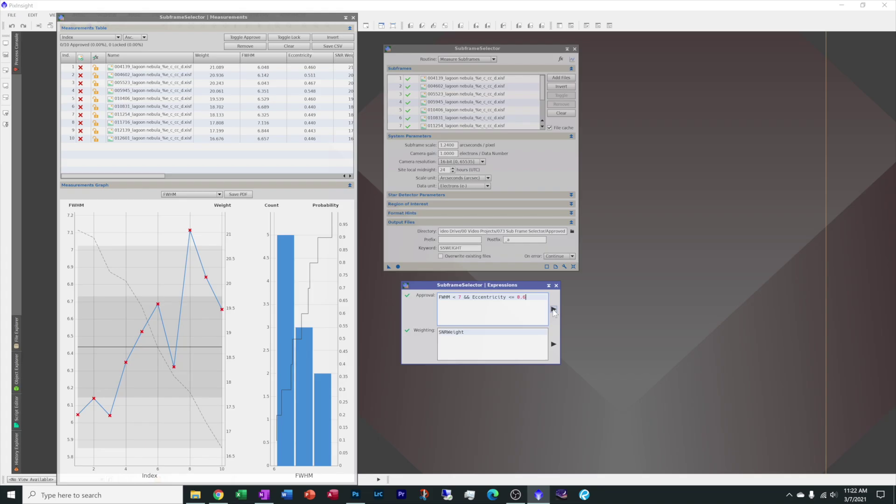
{"action": "left_click", "coordinate": [641, 356]}
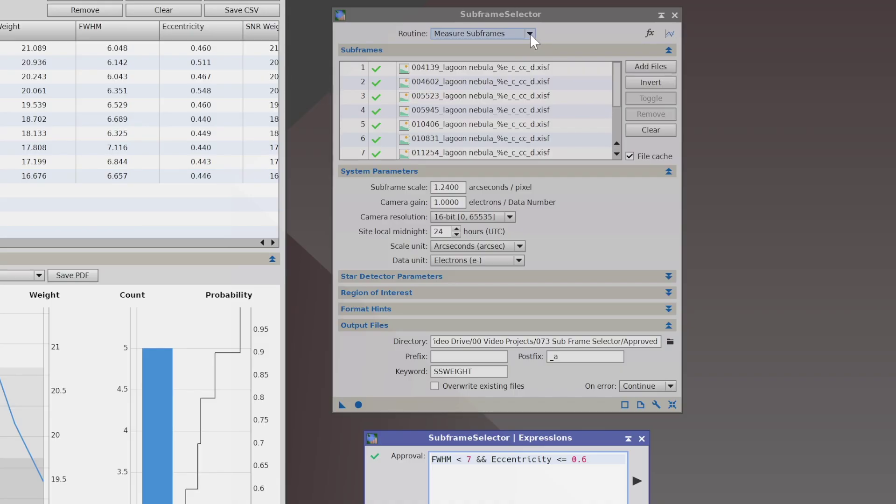
- Switch the SubframeSelector routine to Output Subframes
{"action": "left_click", "coordinate": [530, 34]}
{"action": "left_click", "coordinate": [530, 33]}
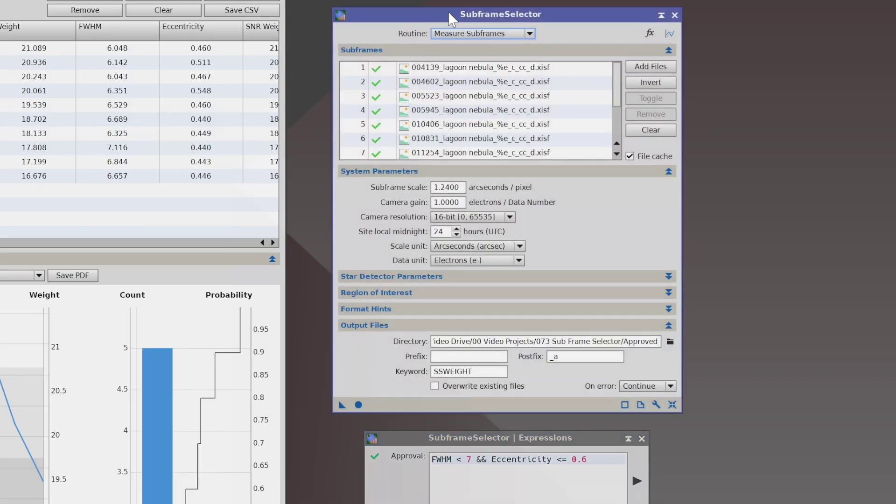
{"action": "left_click", "coordinate": [530, 34]}
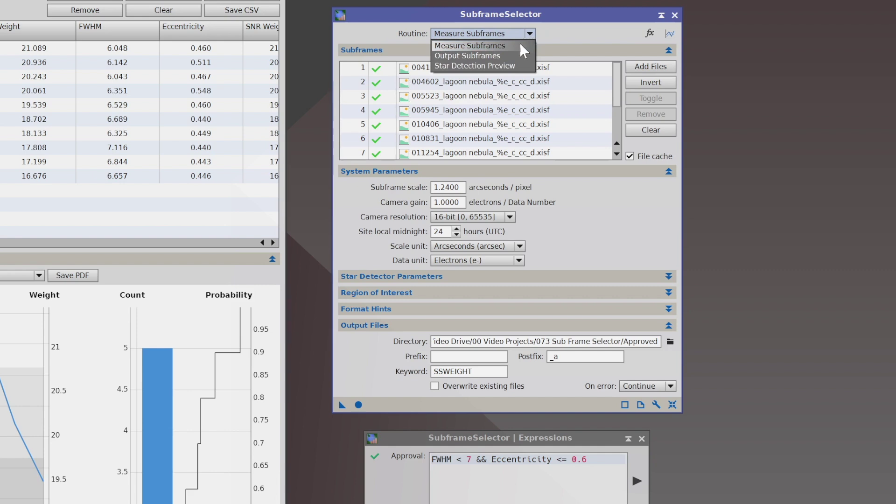
{"action": "left_click", "coordinate": [467, 56]}
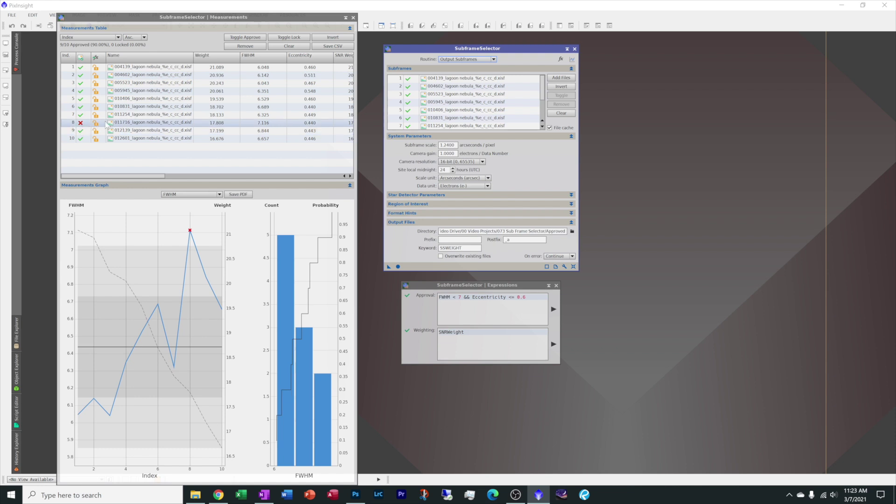
- Write the approved subframes to the Approved folder and open the project folder in File Explorer
{"action": "mouse_move", "coordinate": [191, 232]}
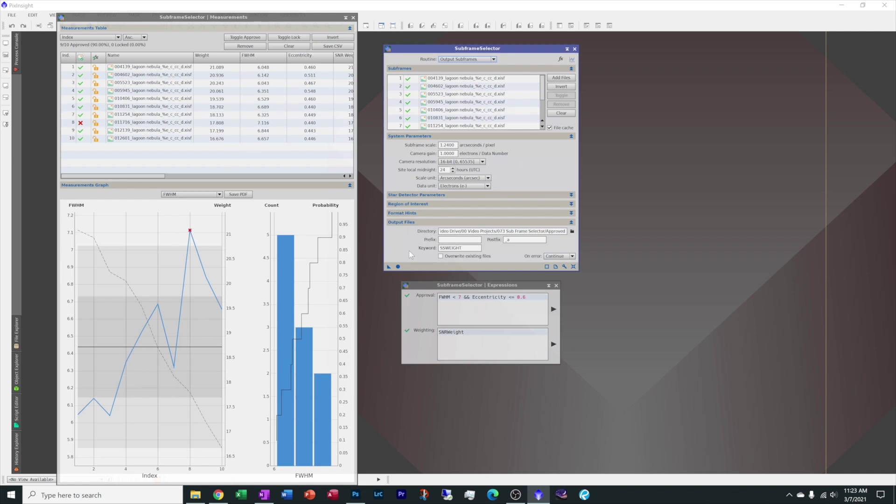
{"action": "left_click", "coordinate": [398, 266]}
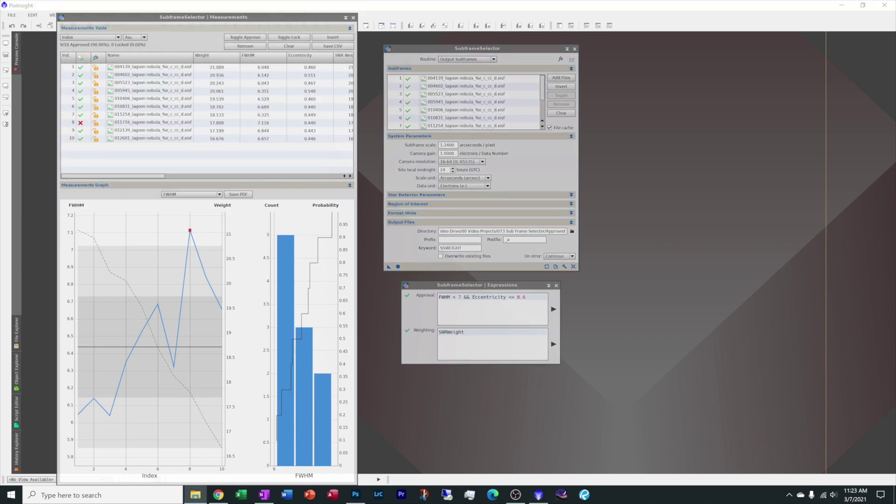
{"action": "left_click", "coordinate": [196, 495]}
{"action": "left_click_drag", "start_coordinate": [854, 327], "coordinate": [397, 25]}
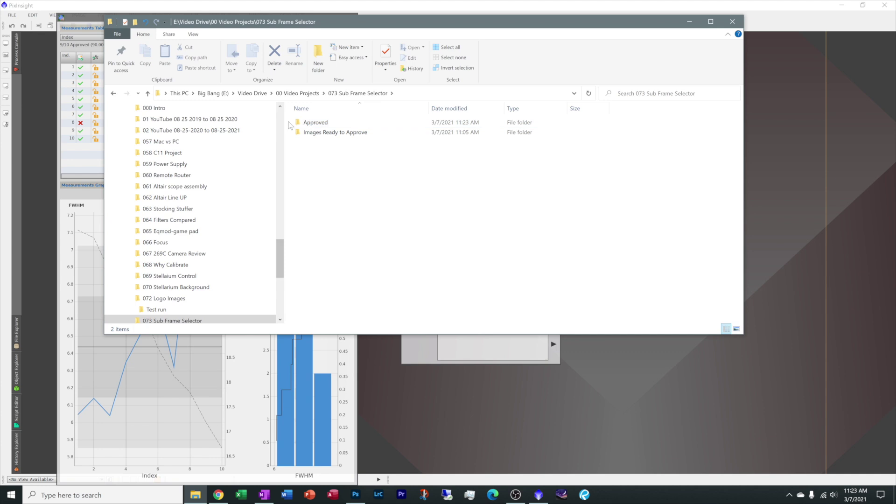
- Check the nine approved _a.xisf files in the Approved folder, then return to PixInsight
{"action": "double_click", "coordinate": [303, 125]}
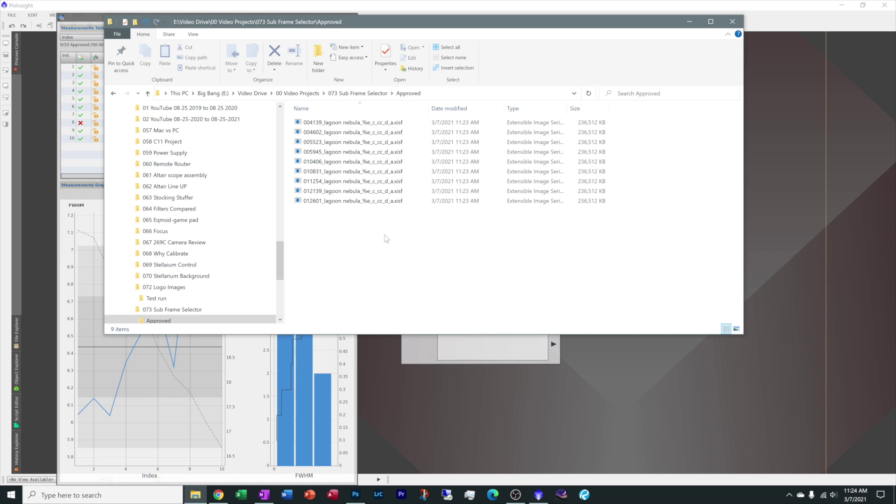
{"action": "left_click", "coordinate": [299, 7]}
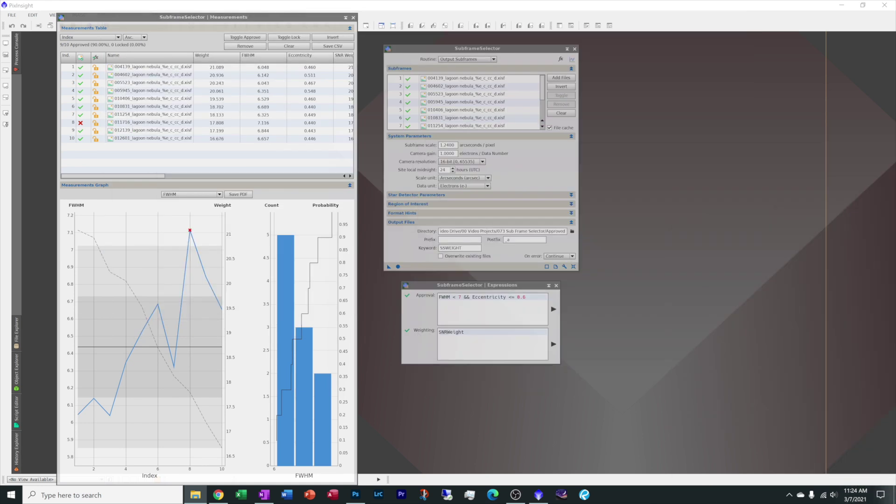